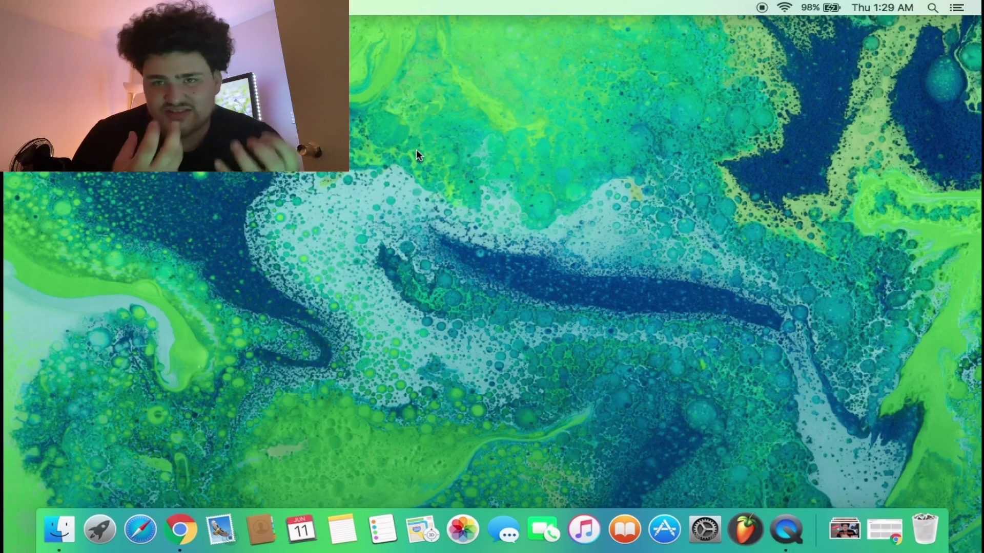
Step: In Chrome, load YouTube Studio's 28-day Channel analytics through the TubeBuddy menu's Analytics entry
left_click(181, 533)
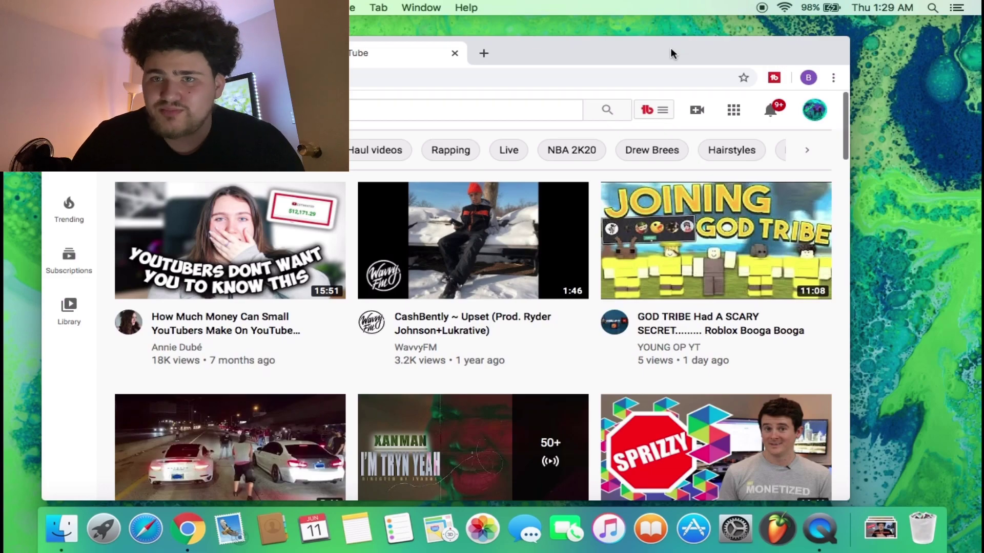
left_click(658, 113)
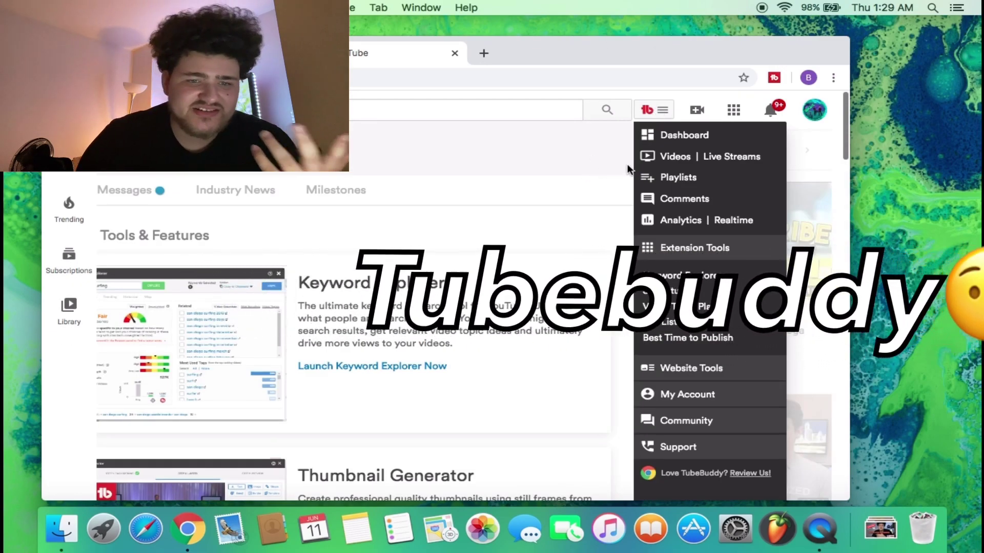
left_click(693, 223)
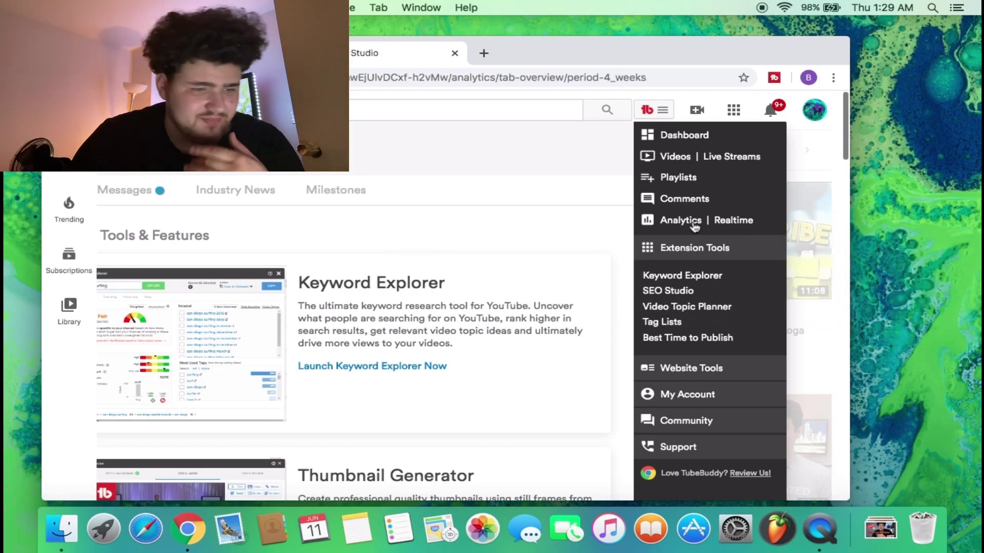
left_click(695, 227)
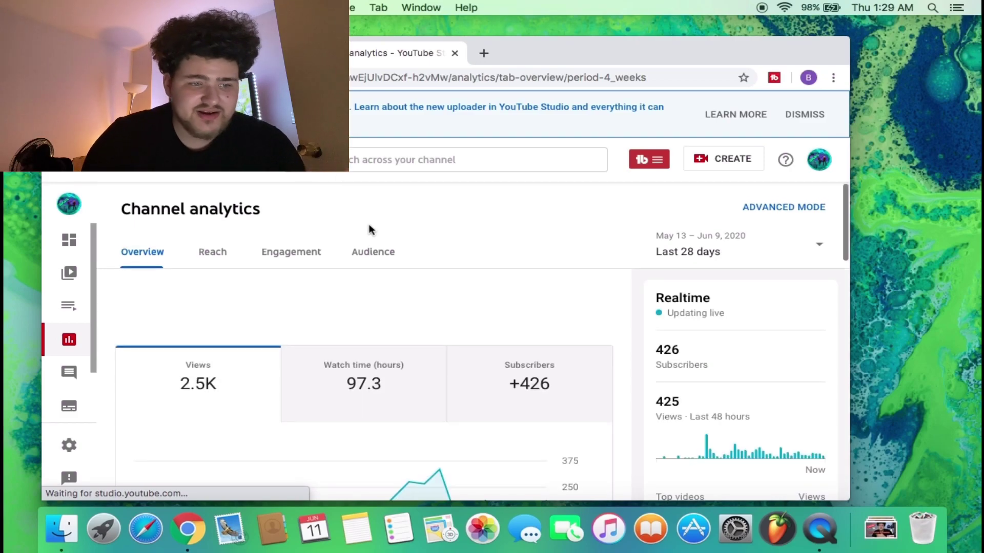
Step: Look over the channel's overview, Reach and Audience analytics, then go to the Videos list
scroll(368, 227, "down", 1)
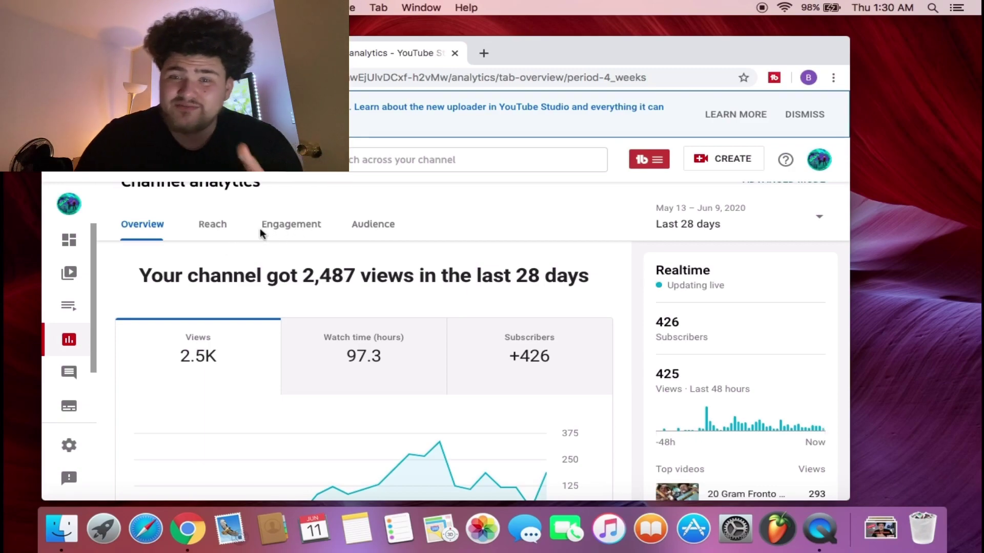
left_click(215, 226)
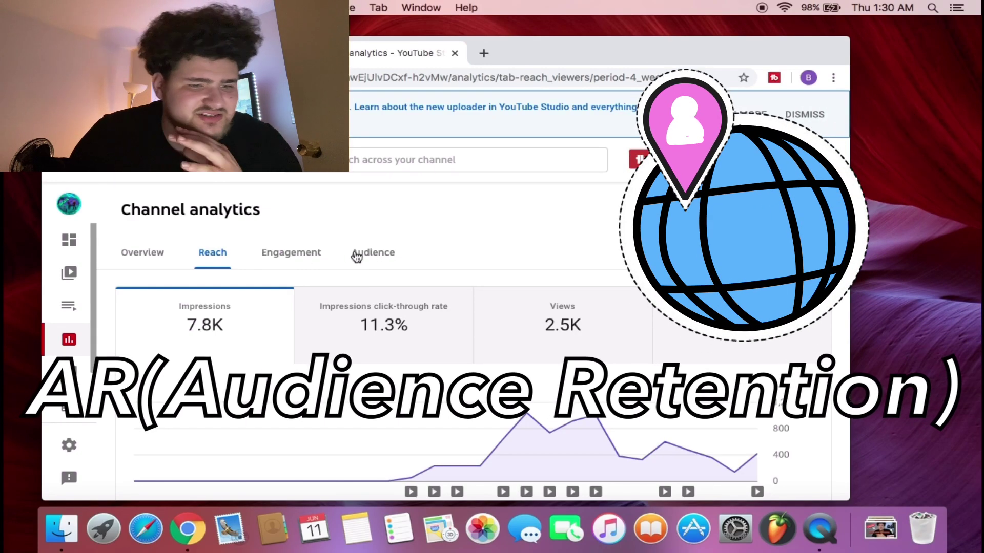
left_click(358, 256)
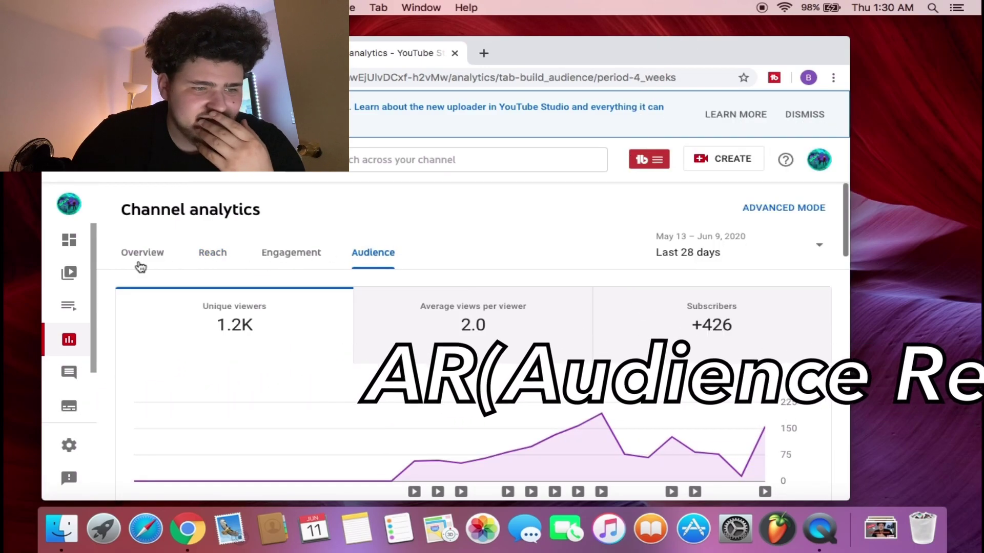
left_click(65, 276)
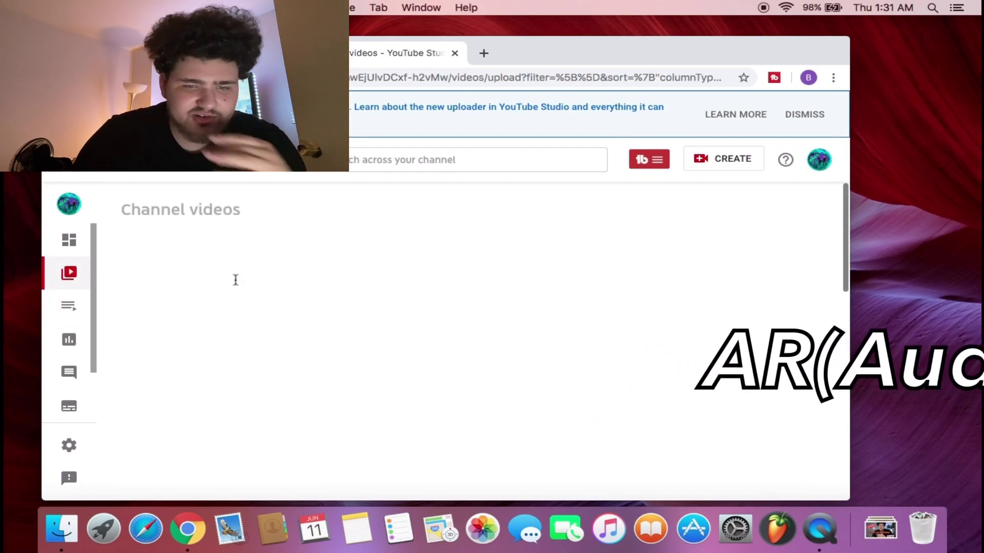
Step: Open the May 31 video's analytics on its Reach tab: 961 impressions, 20.6% click-through rate
scroll(236, 279, "down", 4)
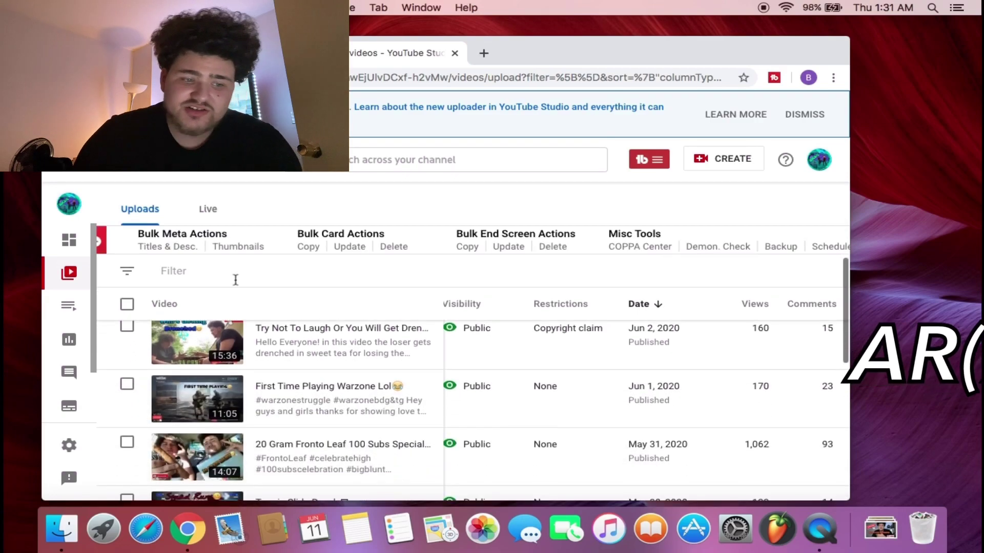
scroll(266, 290, "down", 2)
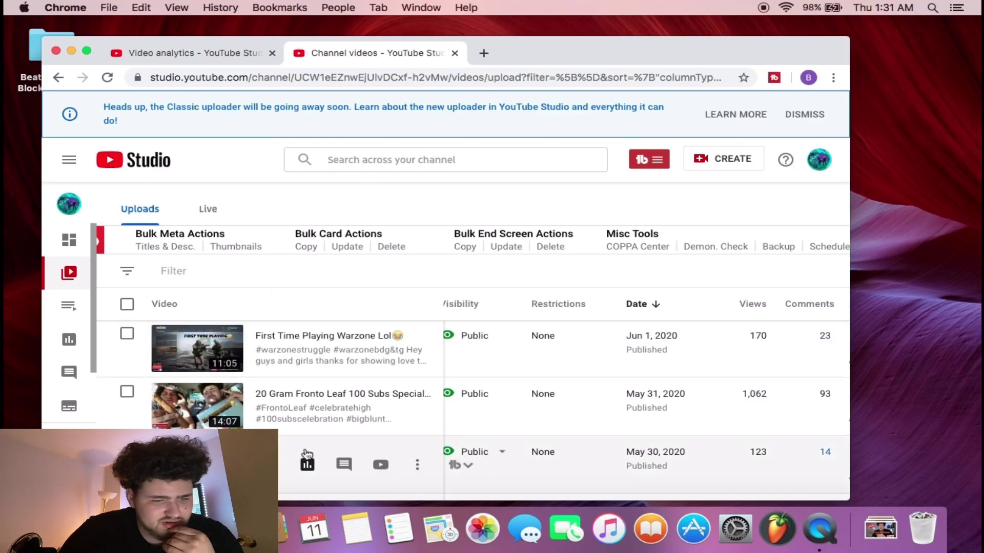
left_click(308, 407)
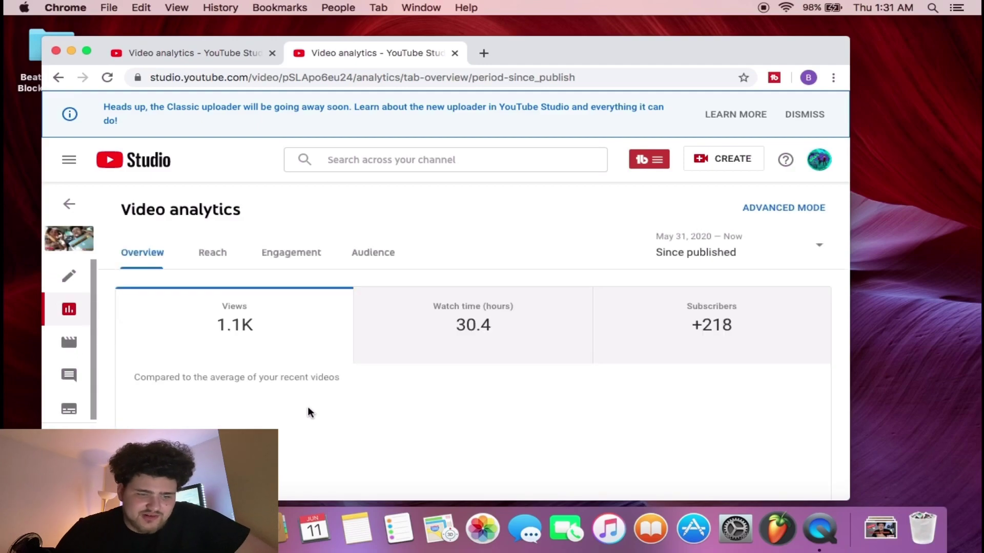
scroll(307, 407, "down", 5)
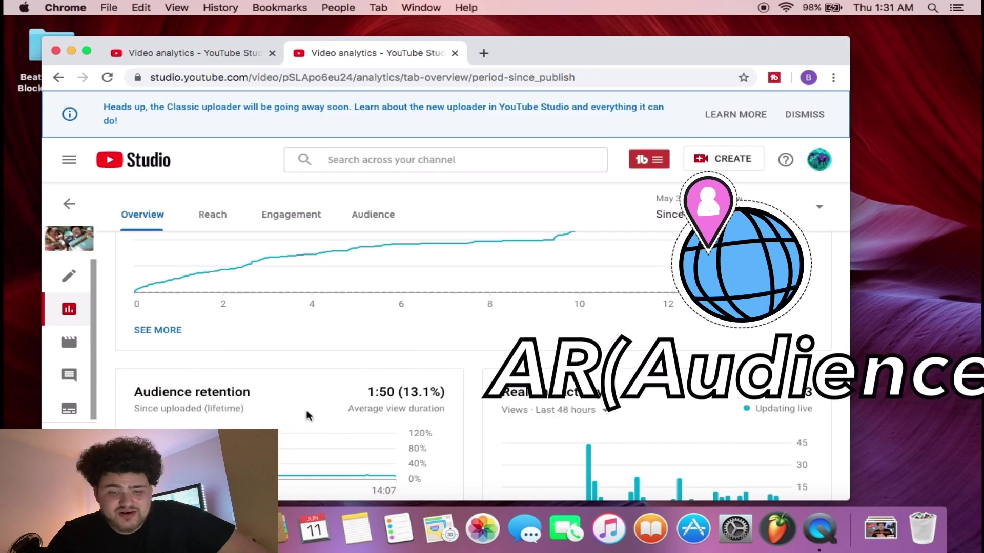
scroll(306, 410, "up", 5)
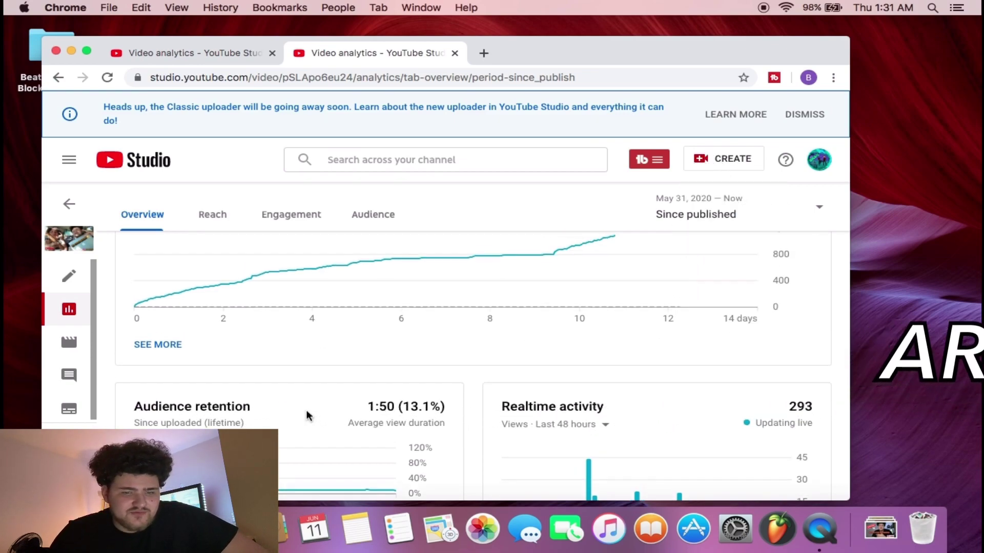
left_click(222, 247)
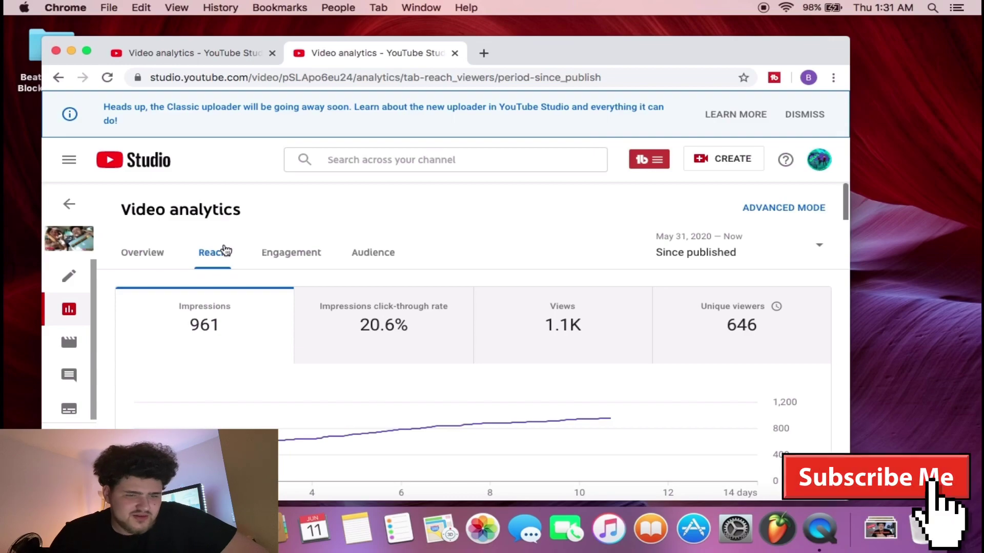
Step: Show the video's Overview (1.1K views, 30.4 watch hours, +218 subscribers) and check audience retention
left_click(145, 254)
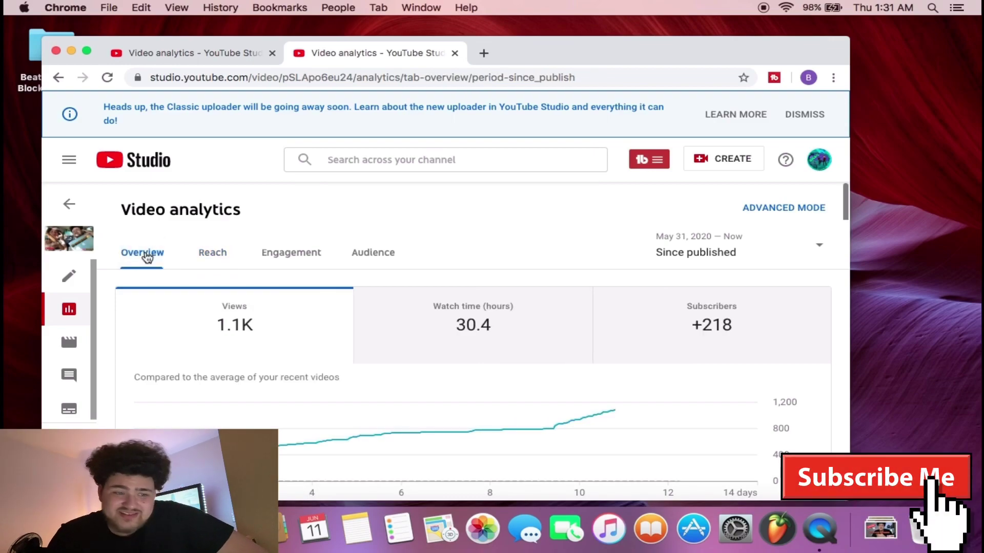
scroll(147, 256, "down", 5)
mouse_move(146, 254)
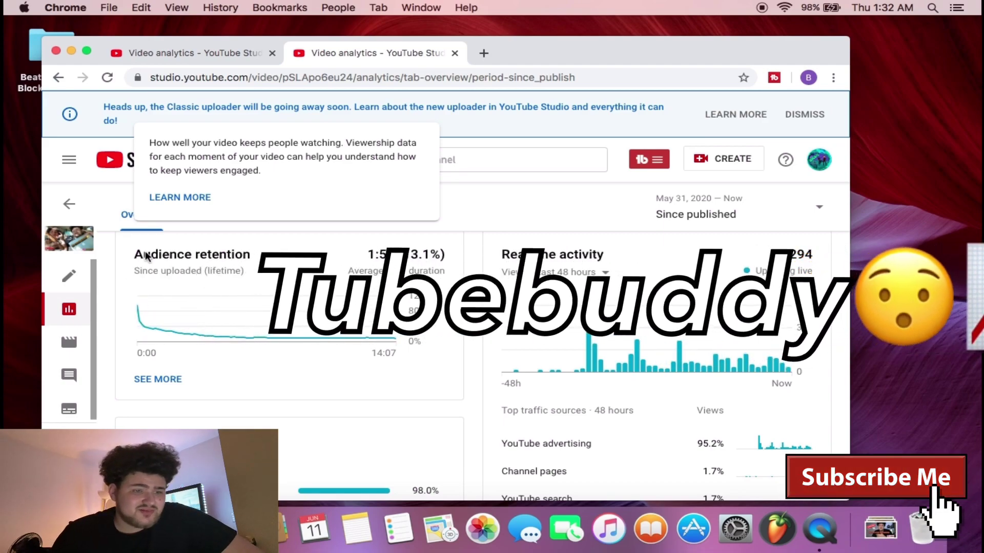
scroll(147, 256, "up", 5)
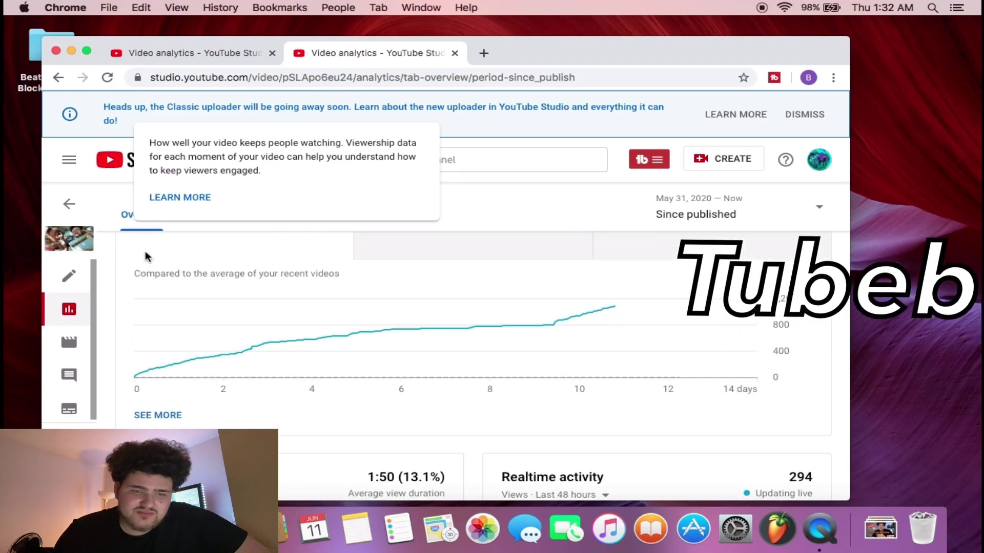
scroll(146, 254, "up", 3)
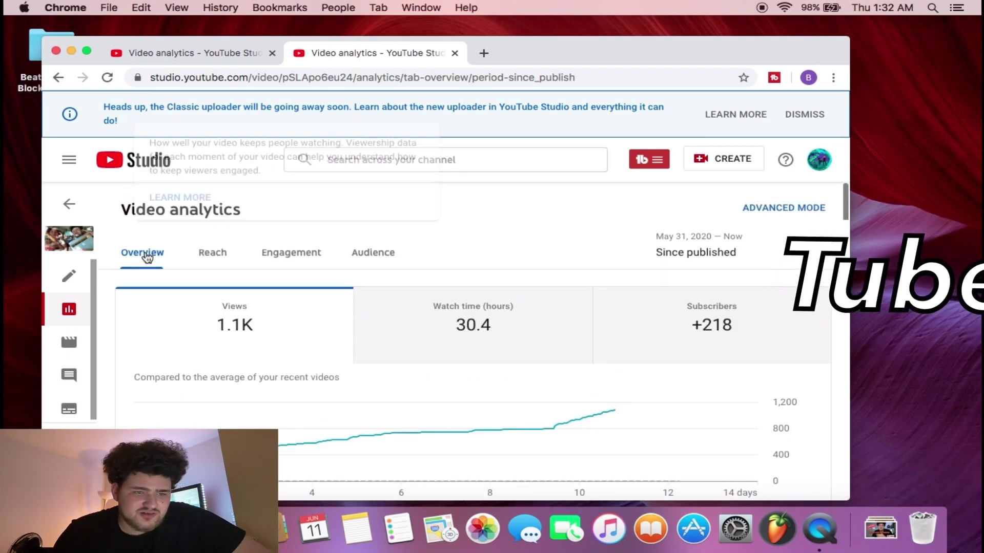
Step: Open the TubeBuddy Dashboard sign-in page from My Account, then return to the Video analytics tab
left_click(649, 161)
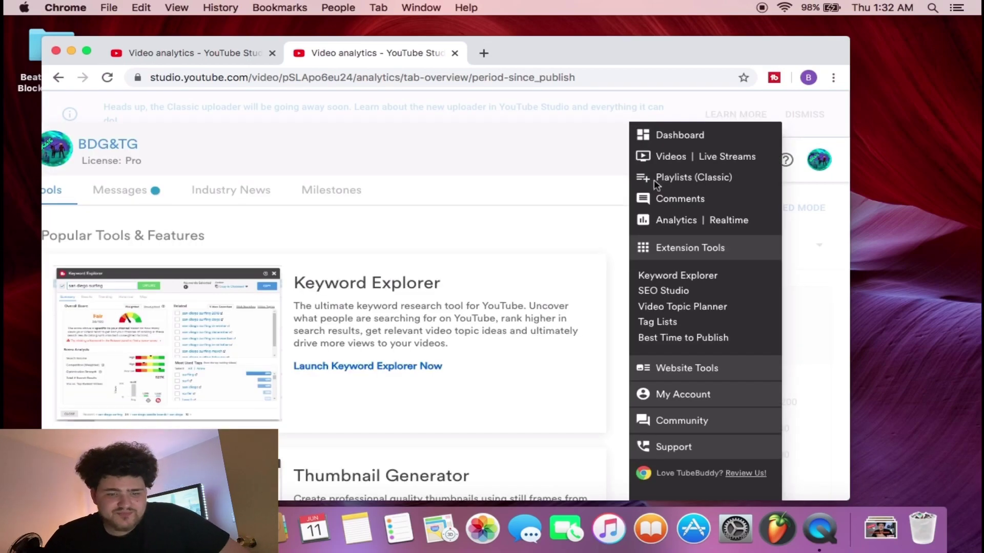
left_click(680, 389)
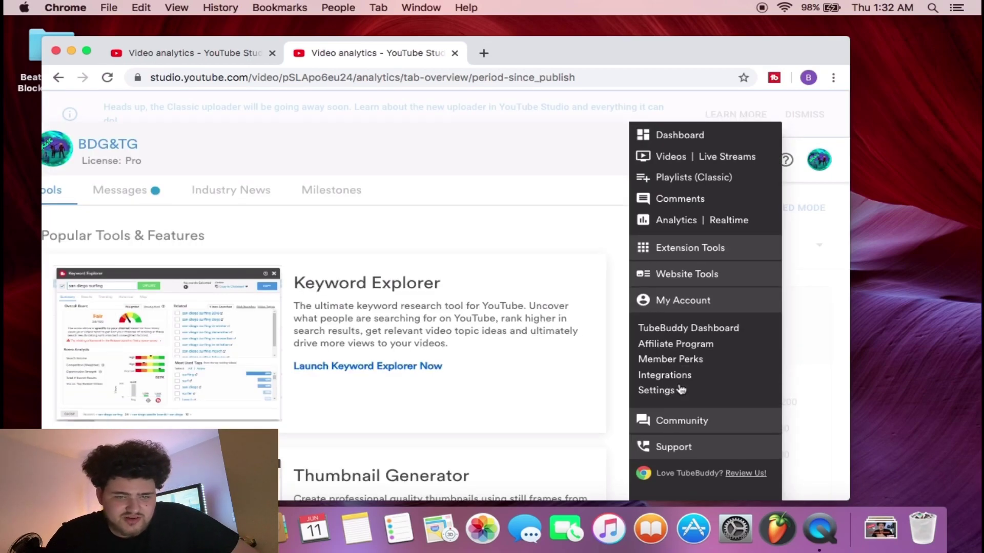
left_click(723, 332)
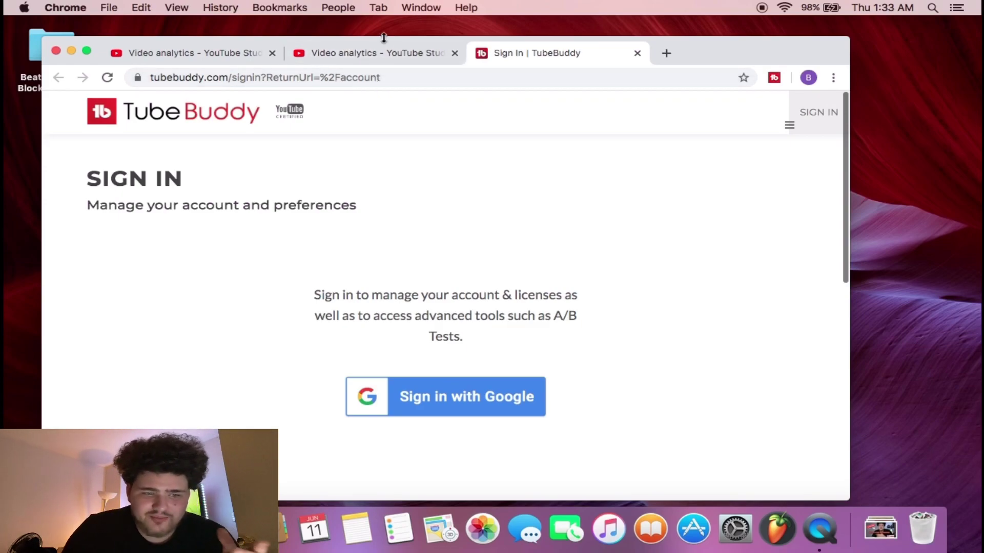
left_click(358, 46)
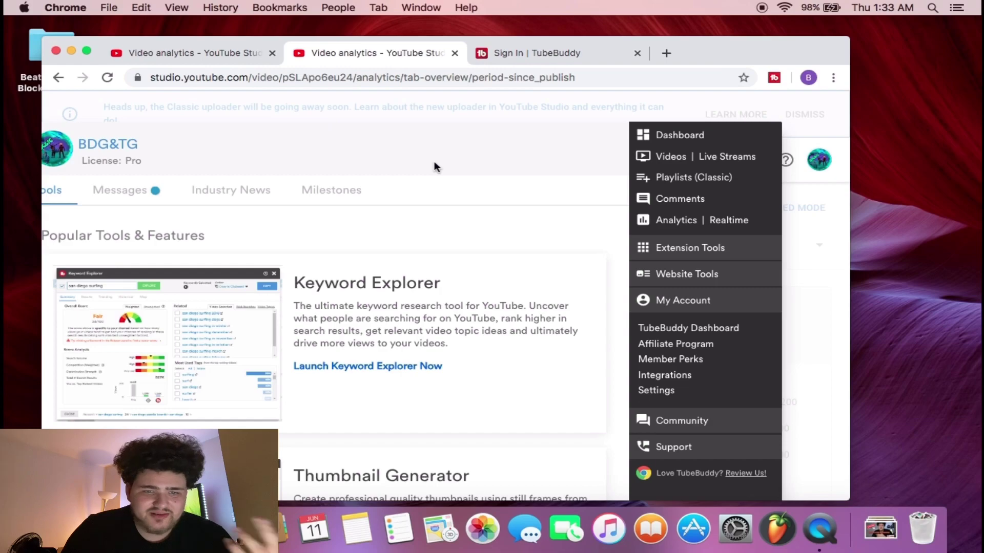
Step: Search 'how to get 100 subscribers in a week' in TubeBuddy's Keyword Explorer, scoring Good 47/100
left_click(221, 52)
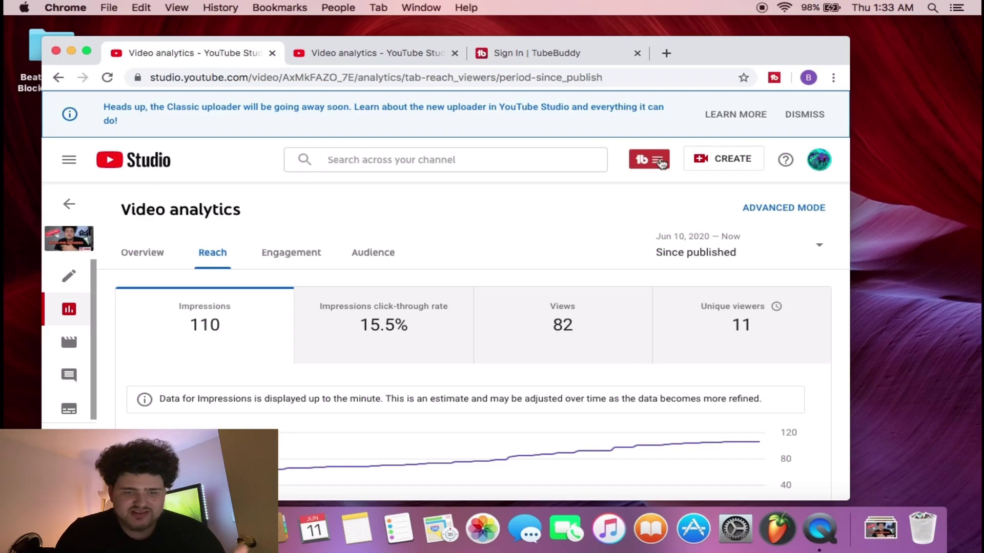
left_click(660, 163)
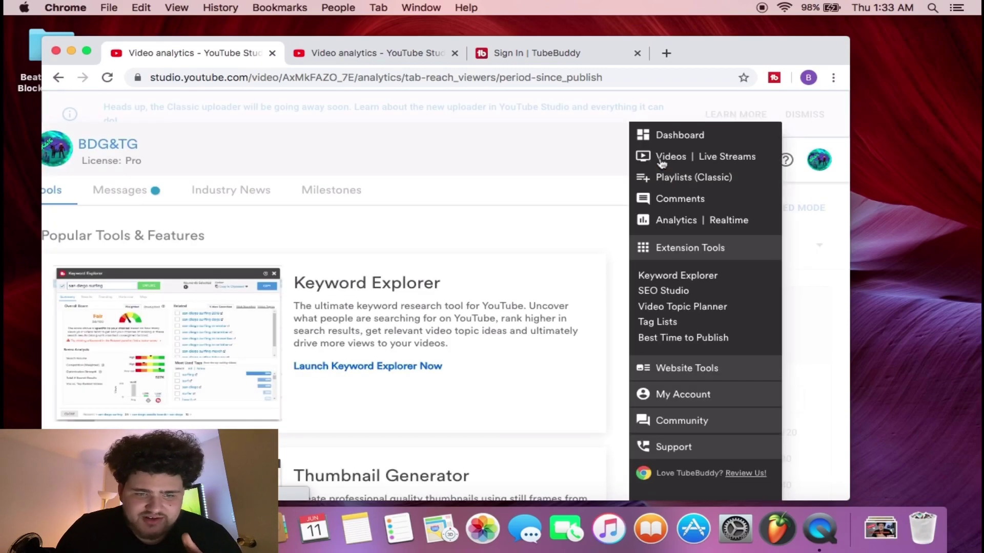
left_click(669, 277)
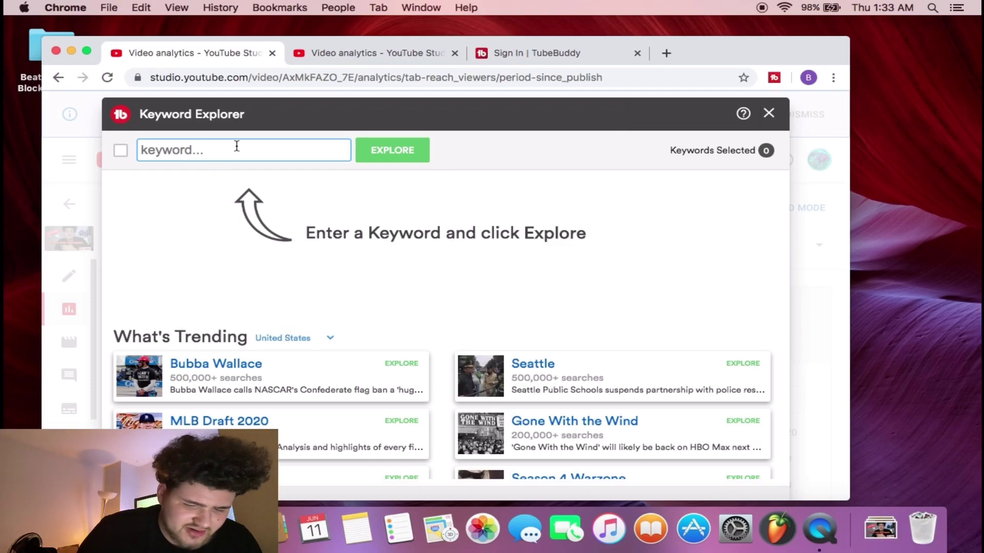
type("how to ge")
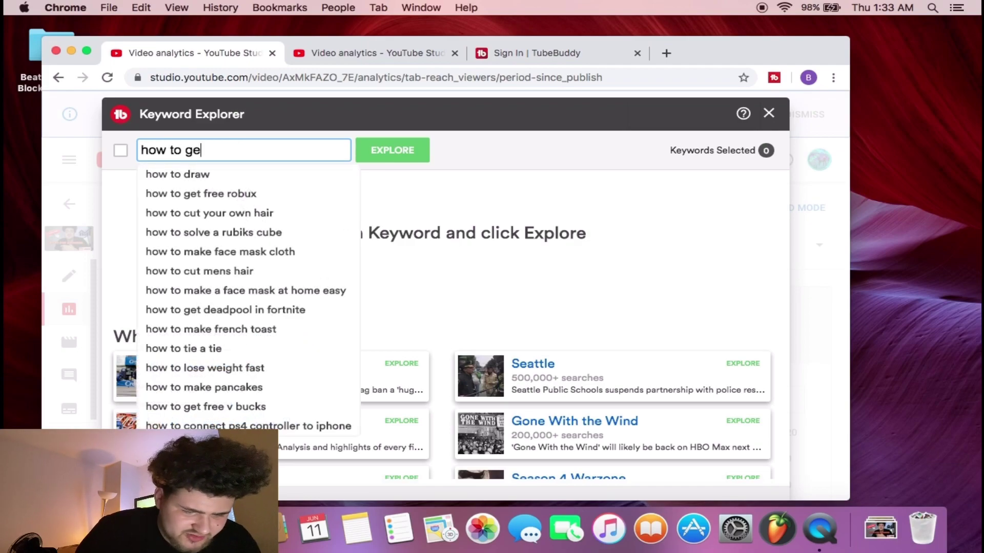
type("t 100 s")
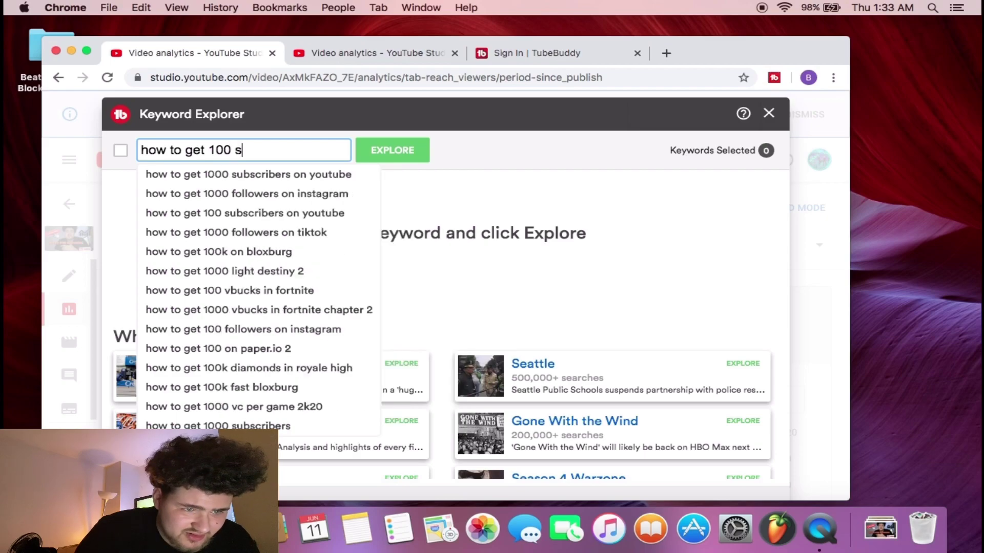
type("ubs")
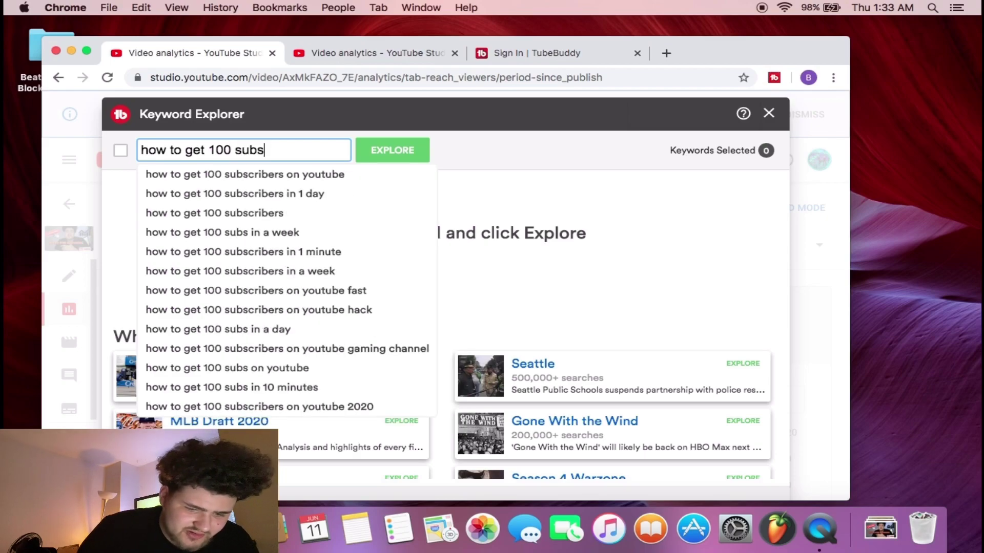
type("cribe")
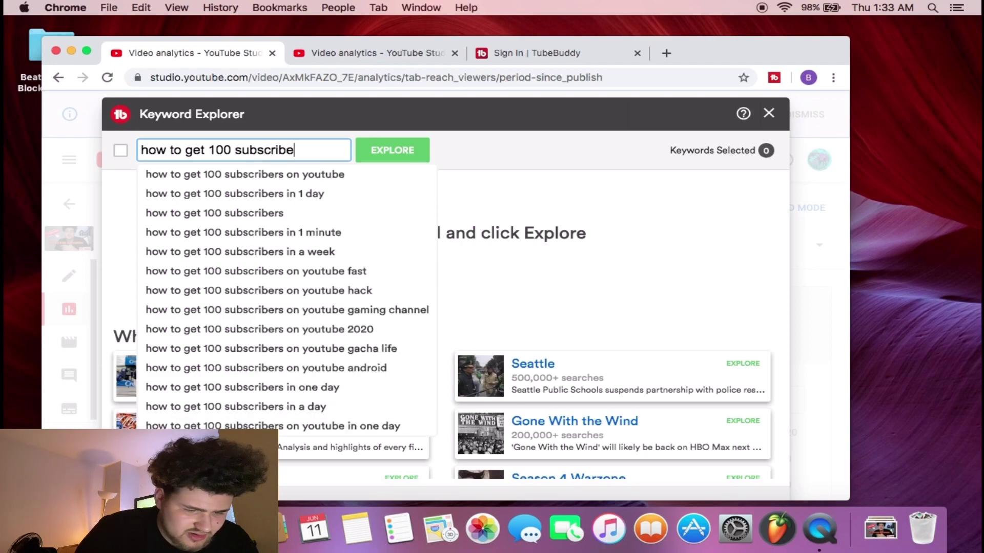
type("rs in a week")
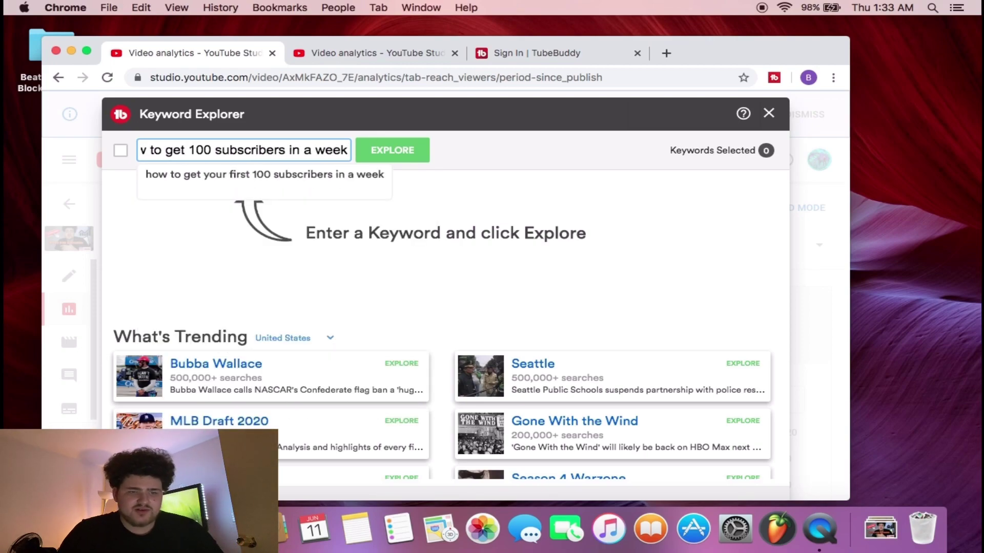
key("Return")
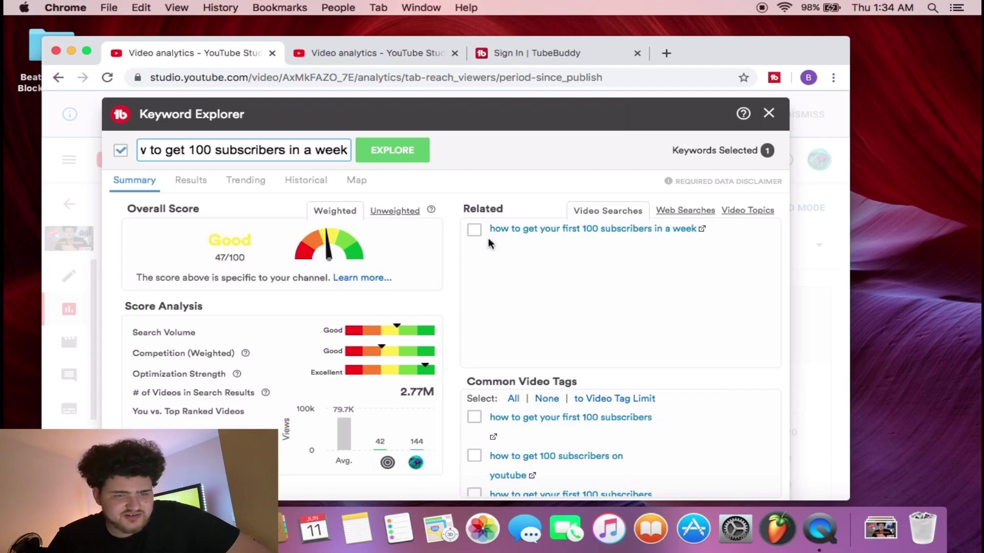
Step: Explore and copy the related keyword 'how to get your first 100 subscribers in a week' (61/100)
left_click(550, 230)
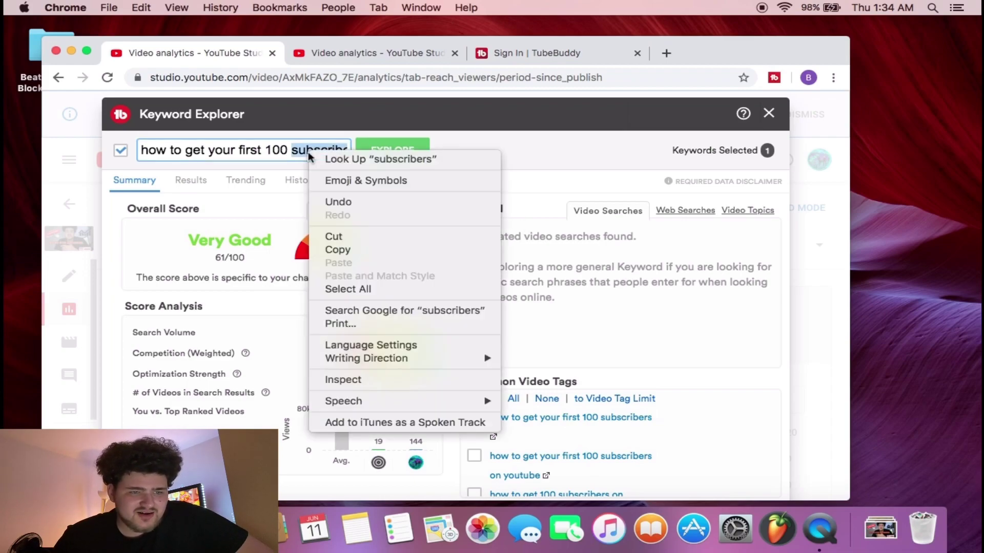
left_click(348, 289)
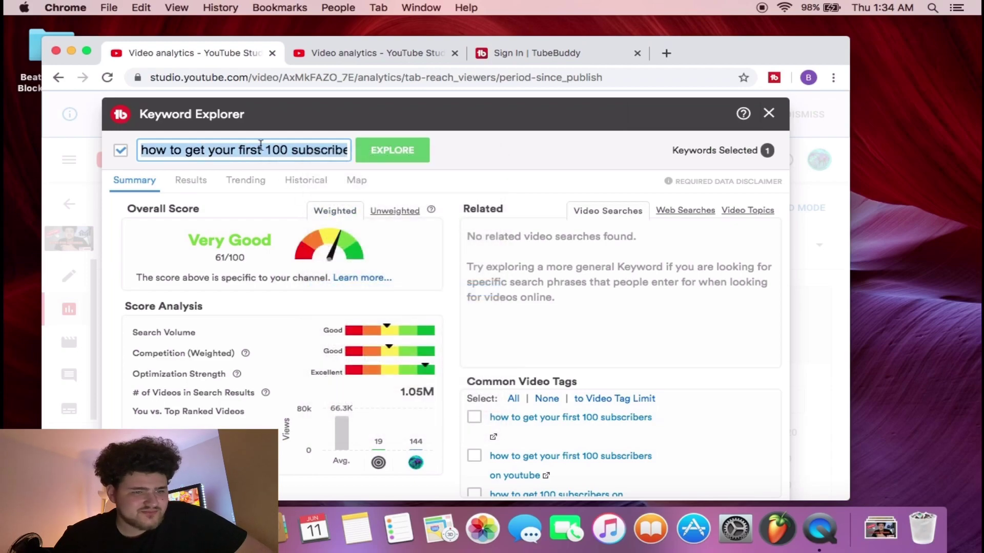
right_click(278, 155)
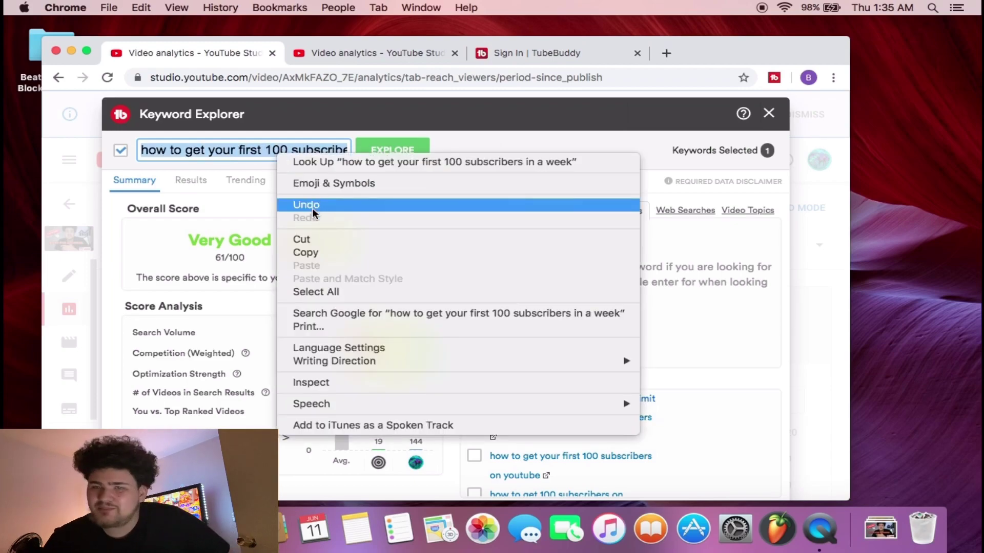
left_click(312, 252)
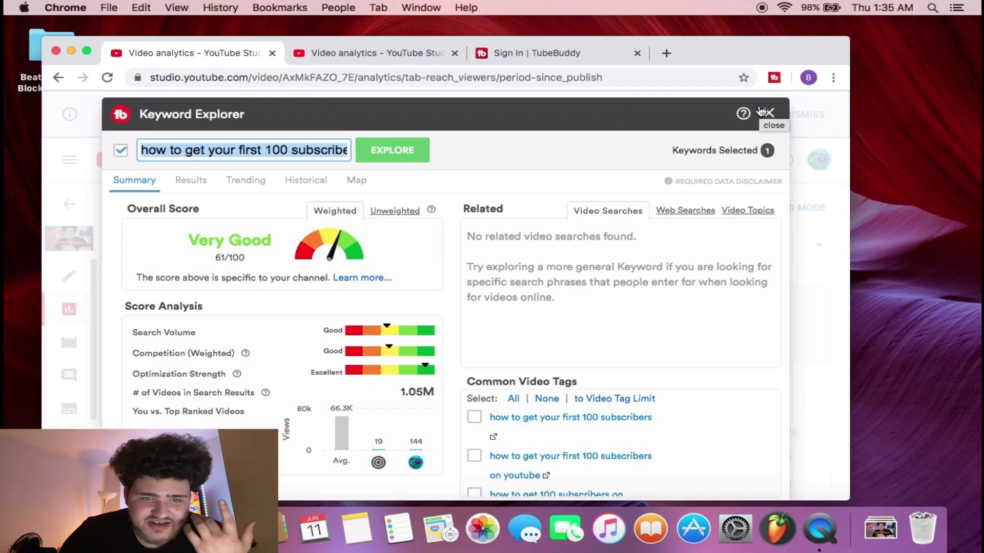
Step: Close Keyword Explorer and start an SEO Studio optimization with the pasted keyword as target
left_click(767, 113)
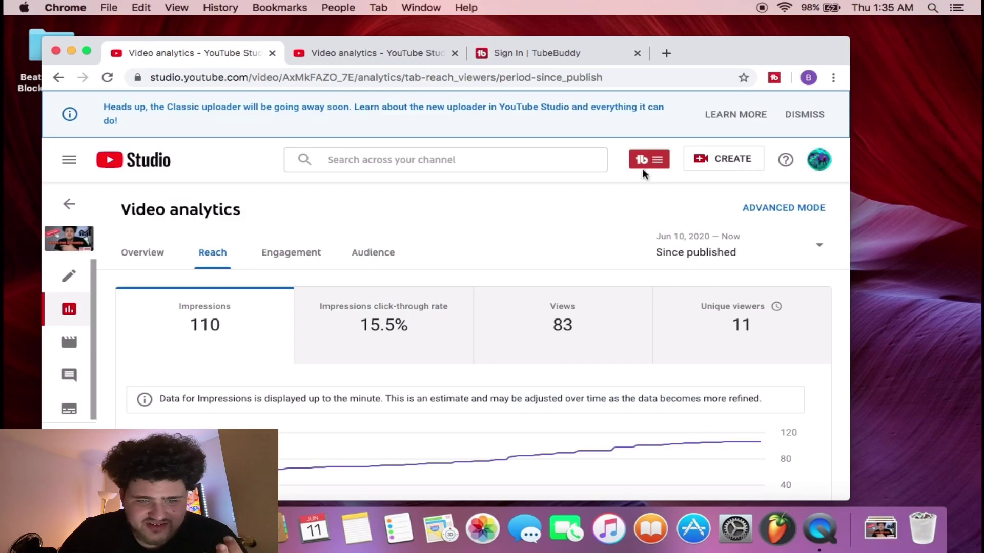
left_click(665, 165)
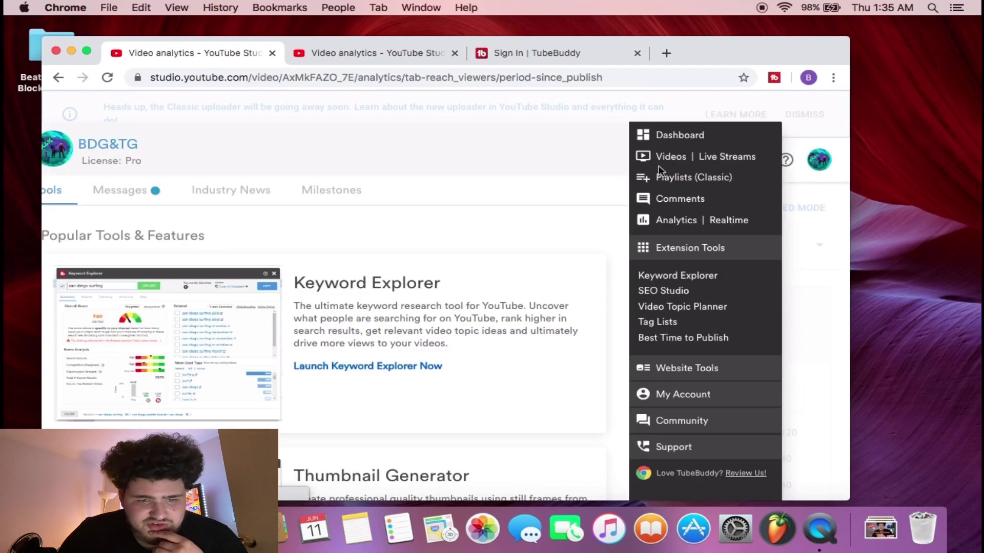
left_click(673, 291)
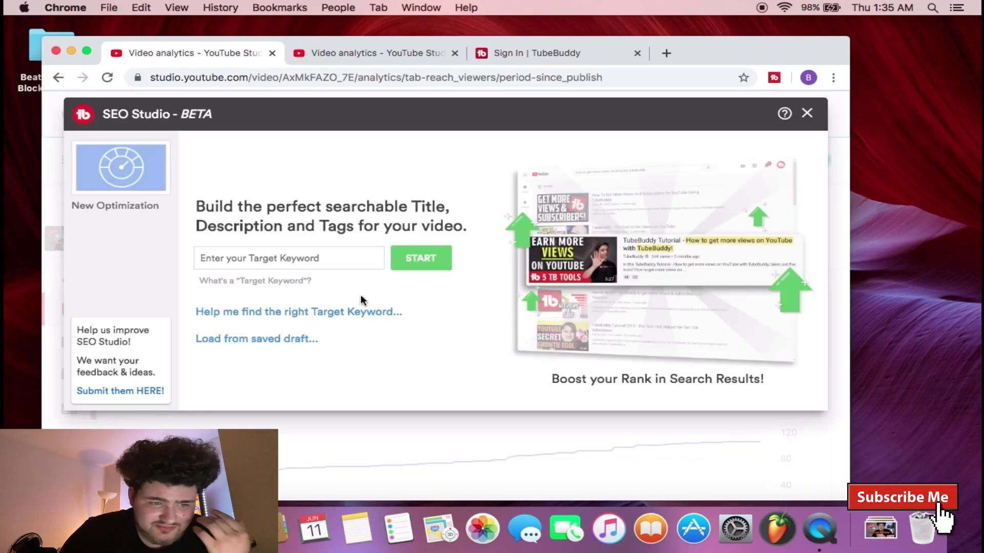
right_click(253, 259)
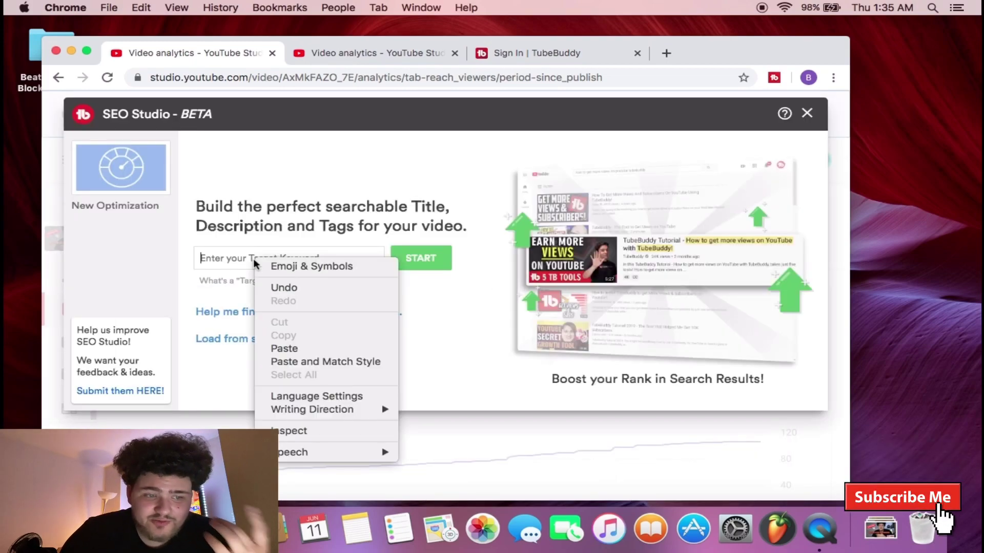
left_click(277, 344)
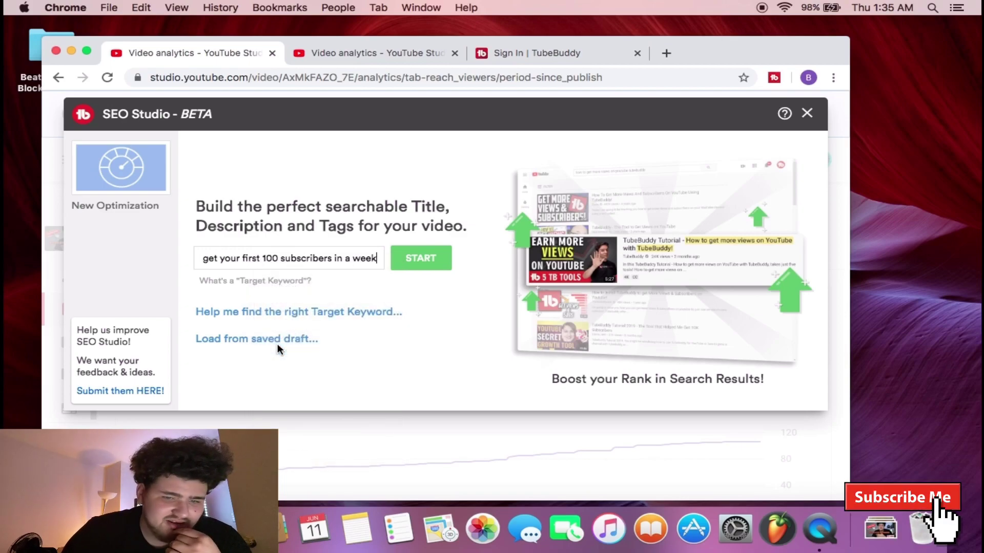
left_click(417, 259)
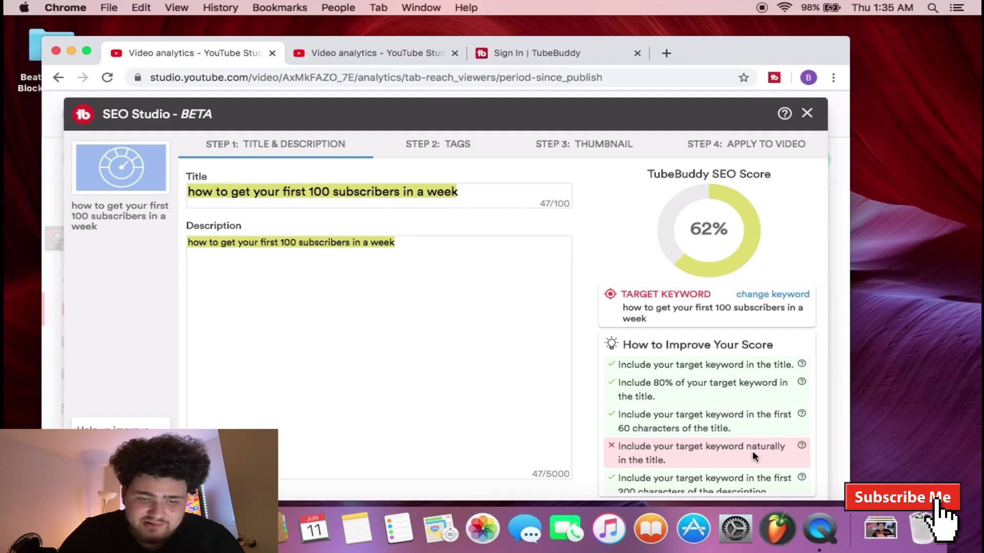
Step: Append 'in 2020' to the title and 'on youtube!' to the description
scroll(752, 451, "down", 3)
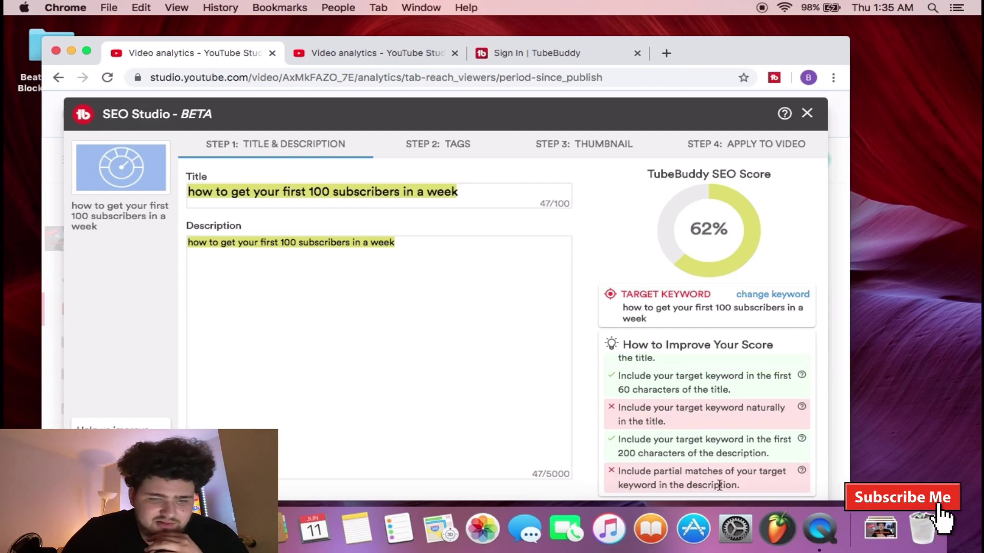
scroll(719, 484, "up", 3)
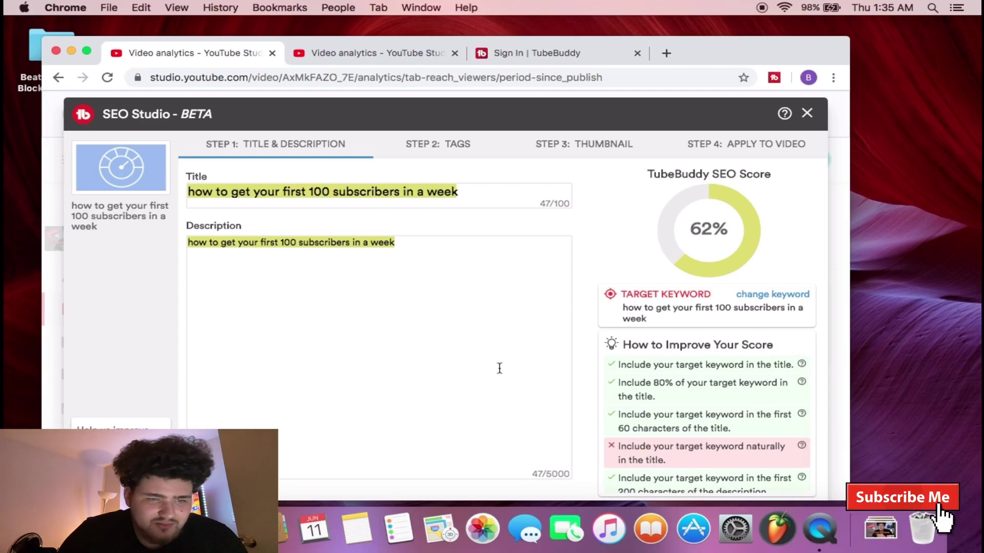
left_click(473, 193)
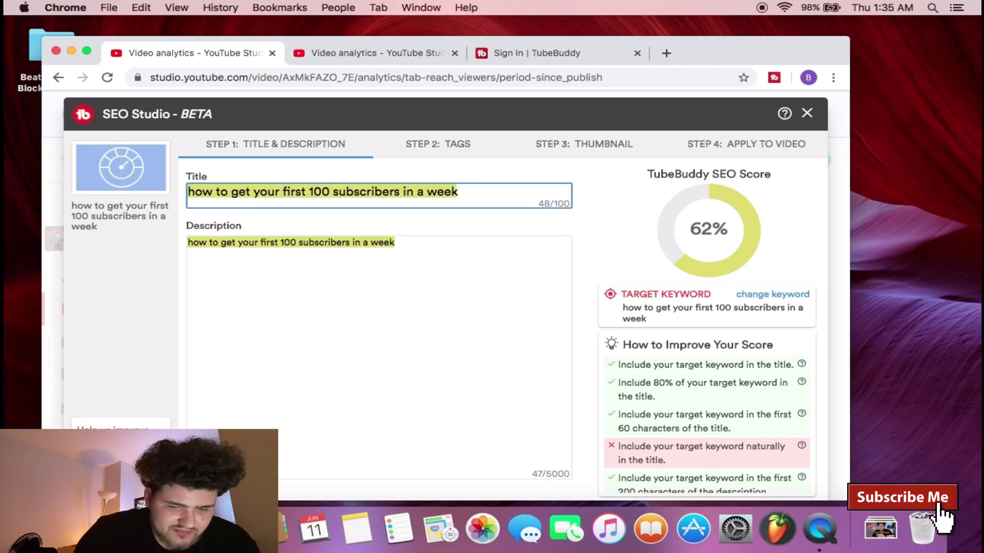
type("in 202")
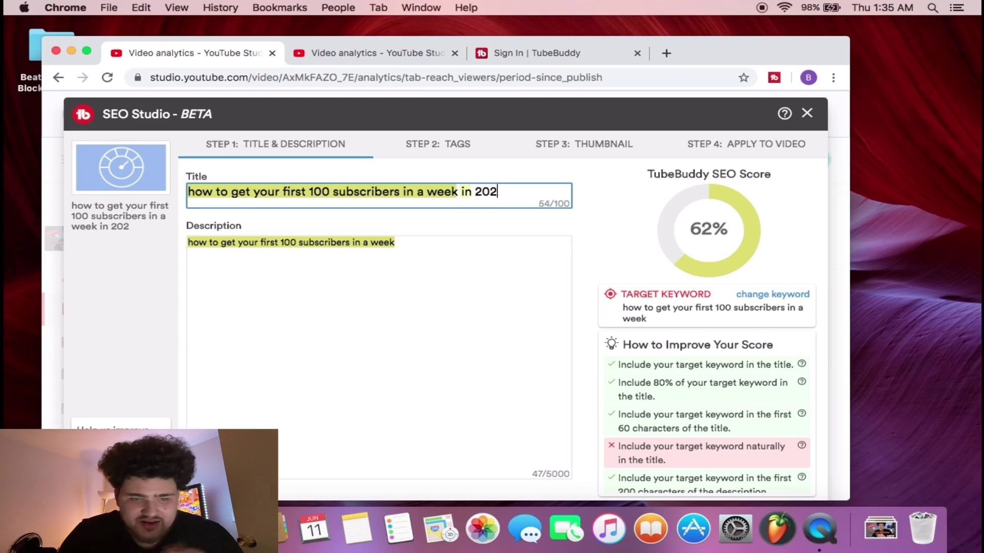
type("0")
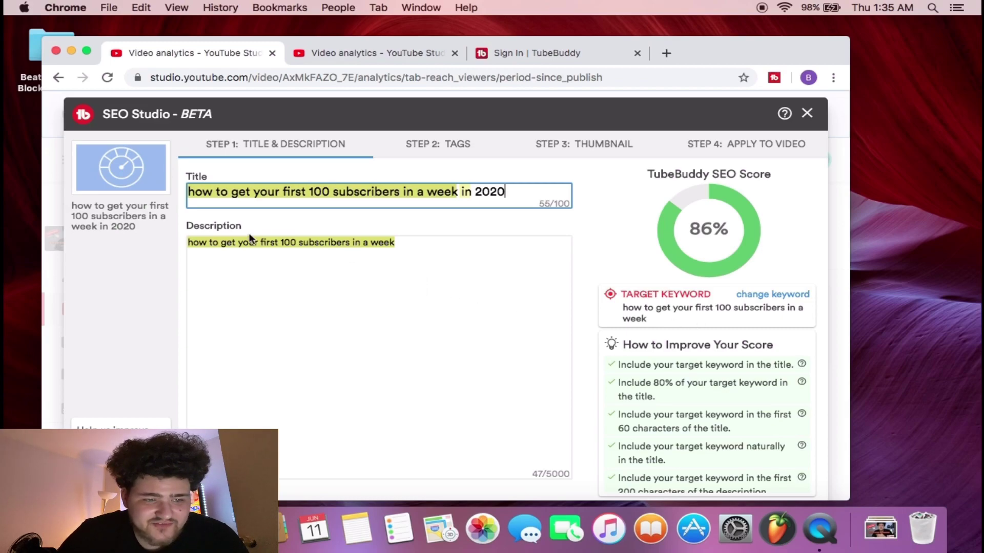
left_click(406, 245)
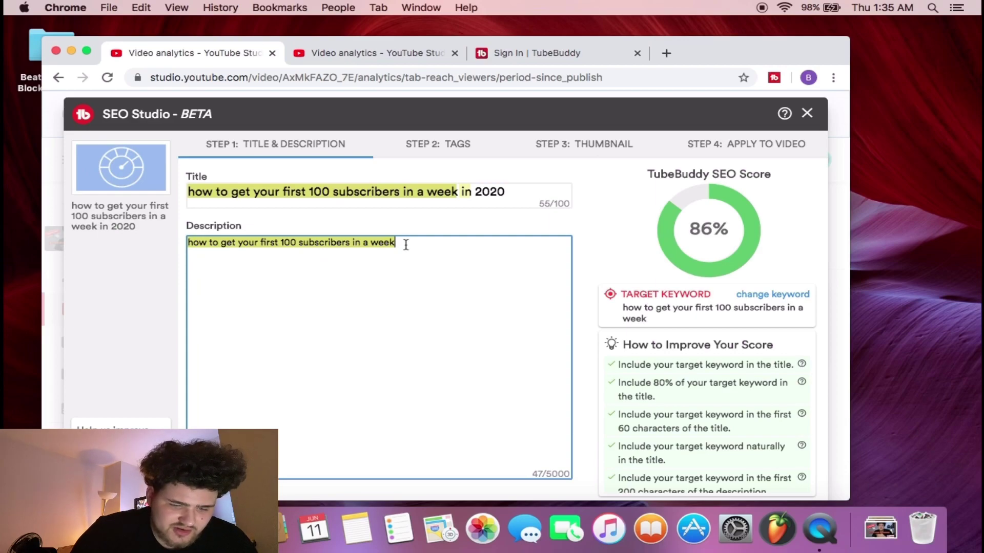
type("on y")
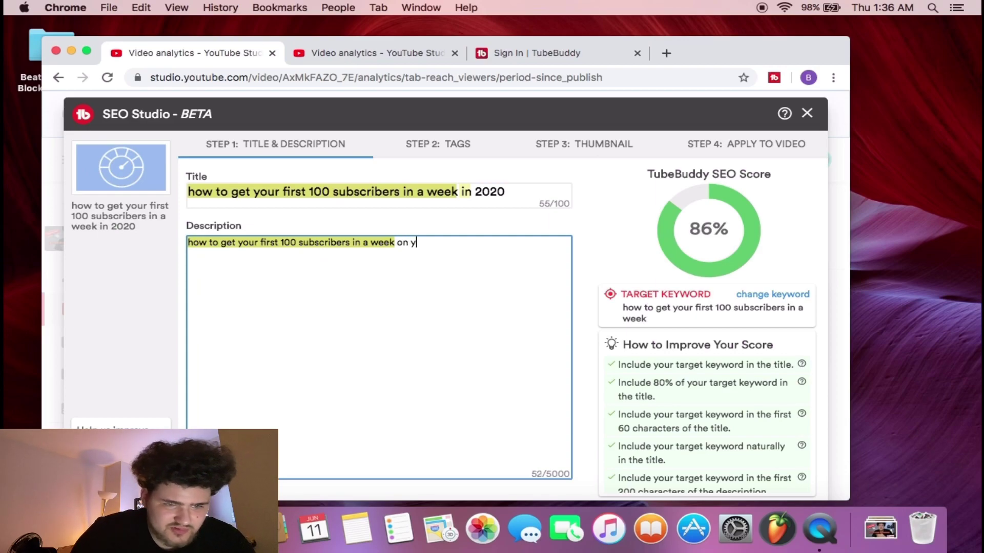
type("outube")
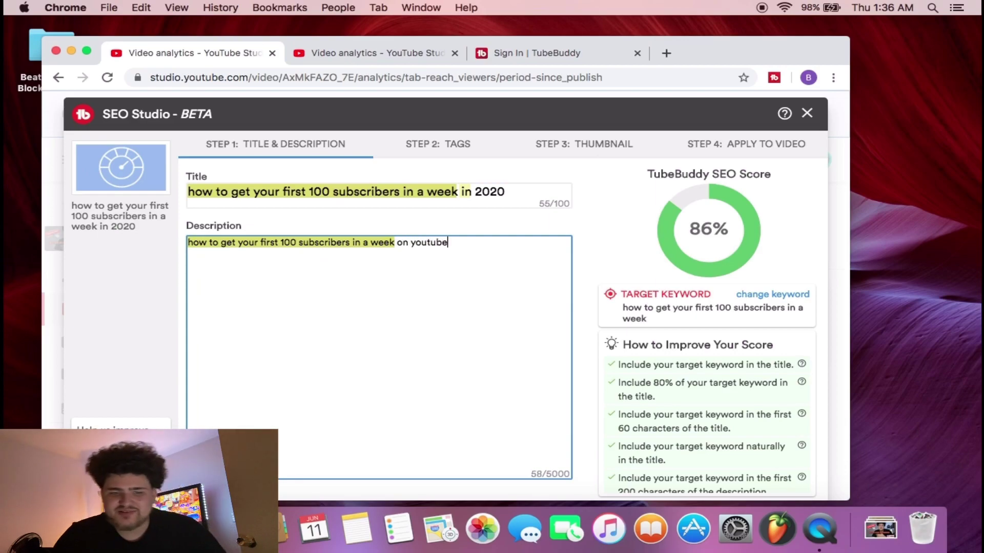
type("!")
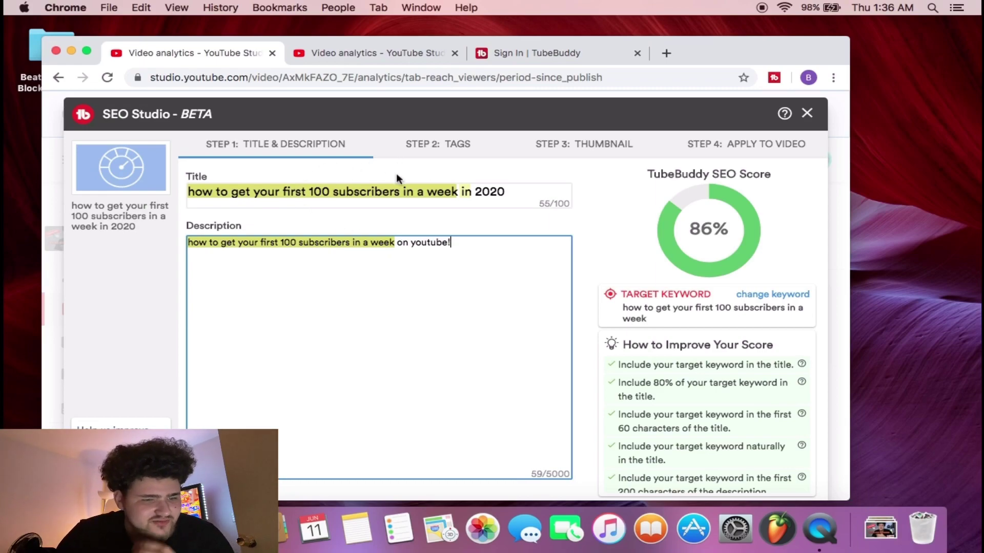
Step: Move on to SEO Studio's Step 2: Tags
left_click(446, 146)
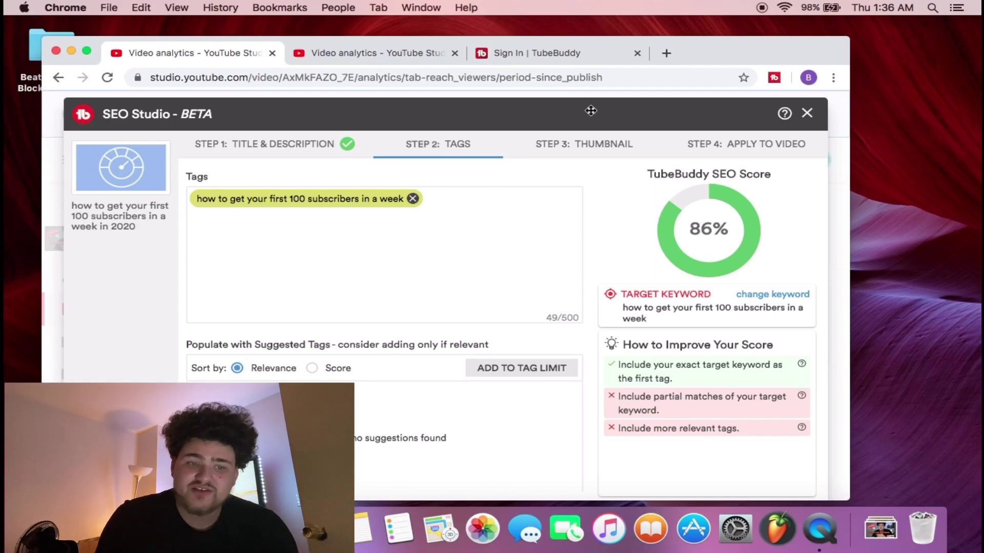
Step: Advance SEO Studio to Step 3: Thumbnail and browse the competing thumbnails for the keyword
left_click(598, 153)
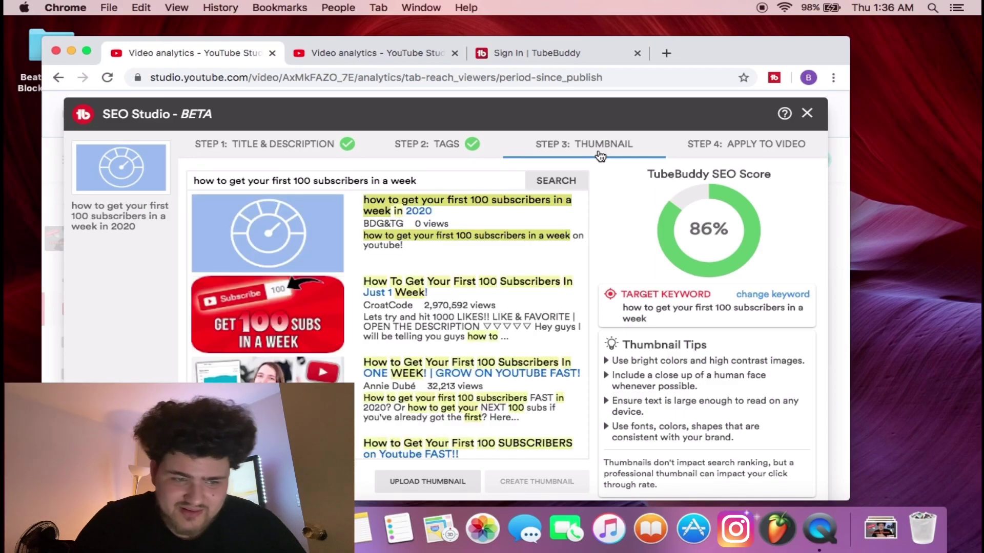
scroll(424, 335, "down", 3)
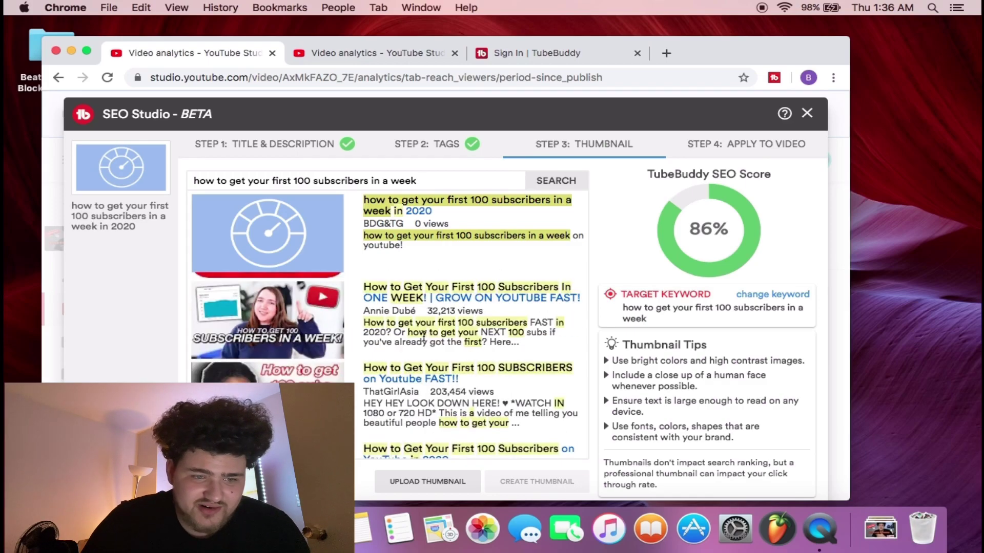
scroll(423, 335, "down", 5)
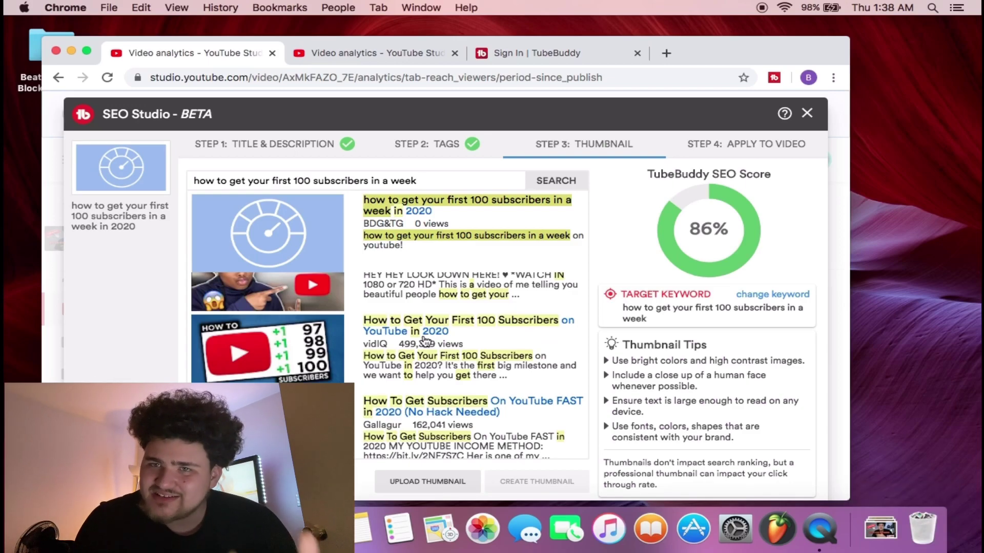
Step: Advance SEO Studio to Step 4: Apply to Video
left_click(756, 149)
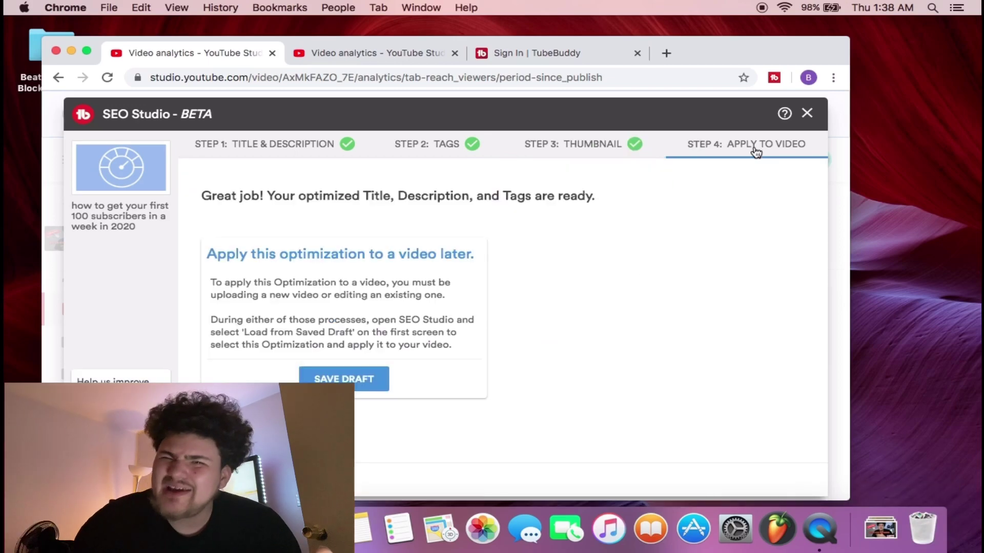